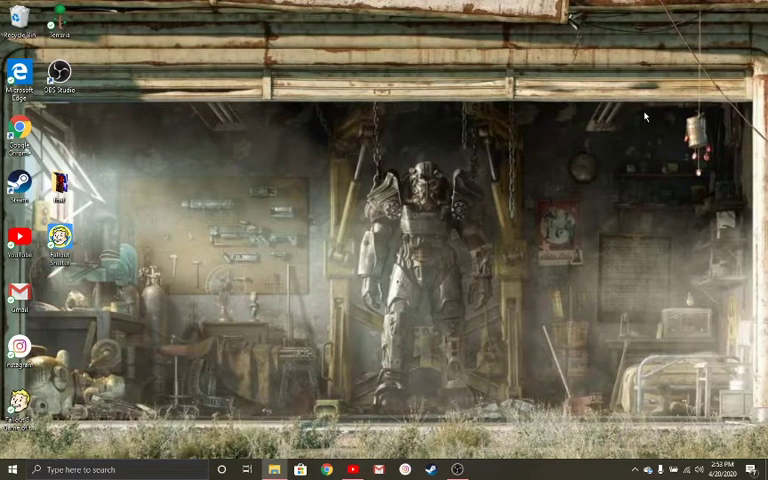
- Open the Fallout 3 desktop shortcut from its right-click menu
{"action": "right_click", "coordinate": [20, 402]}
{"action": "left_click", "coordinate": [50, 204]}
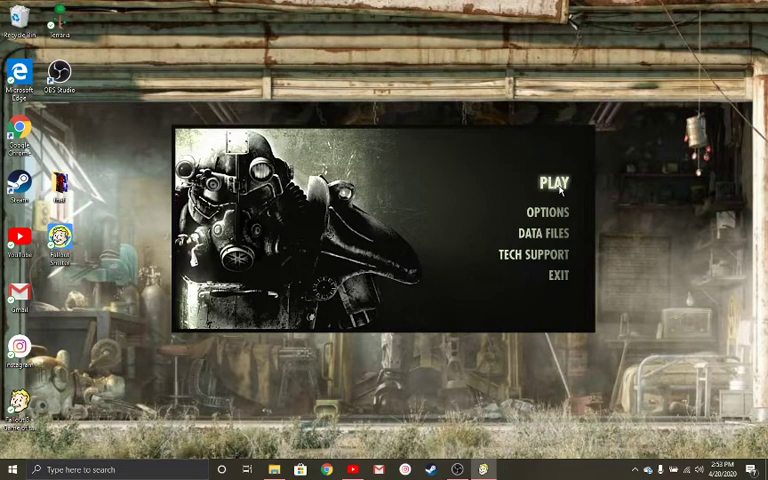
- Choose PLAY in the Fallout 3 launcher to load the game
{"action": "left_click", "coordinate": [556, 184]}
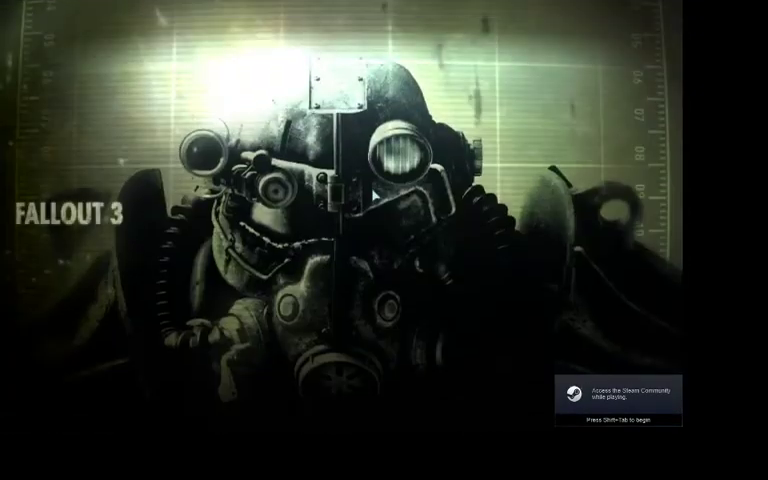
- Start a New game from the main menu and confirm with Yes
{"action": "left_click", "coordinate": [658, 165]}
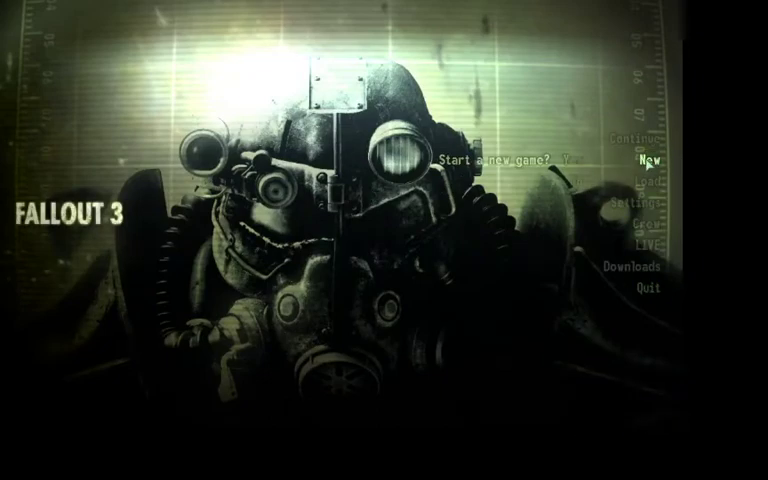
{"action": "left_click", "coordinate": [580, 158]}
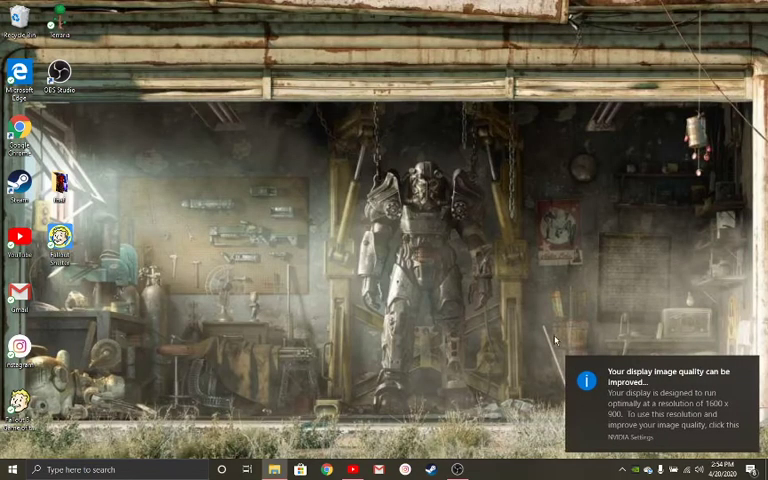
- Dismiss the NVIDIA display quality notice and launch Chrome from the taskbar
{"action": "left_click", "coordinate": [750, 370]}
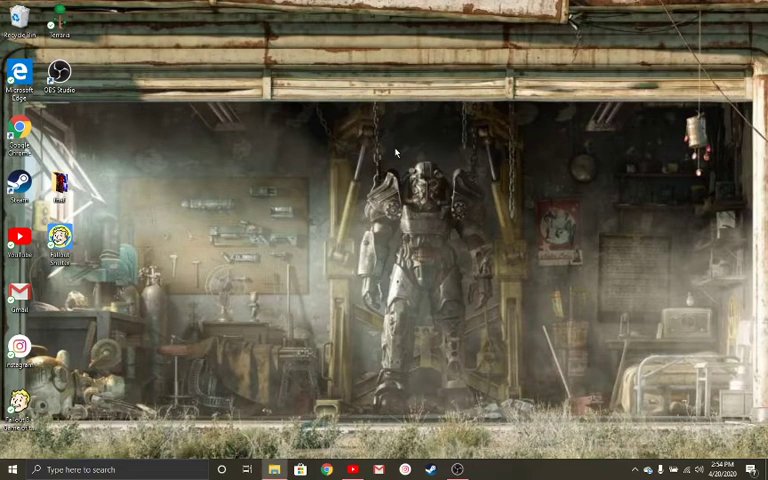
{"action": "left_click", "coordinate": [325, 469]}
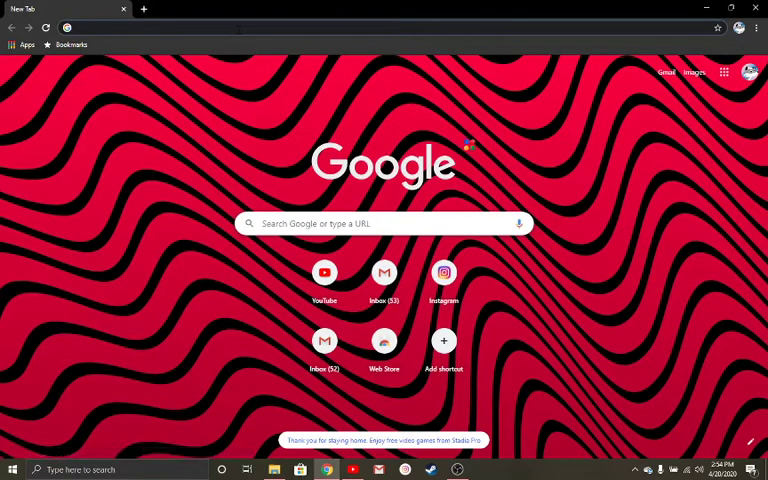
{"action": "type", "text": "ga"}
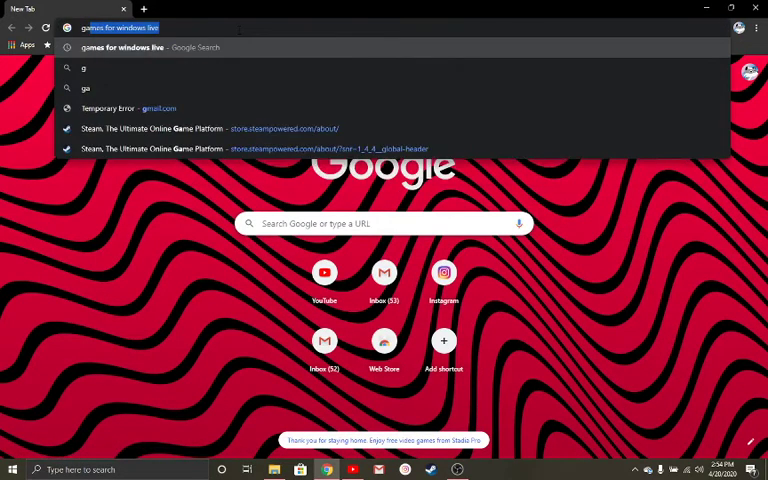
{"action": "type", "text": "mes for windows live"}
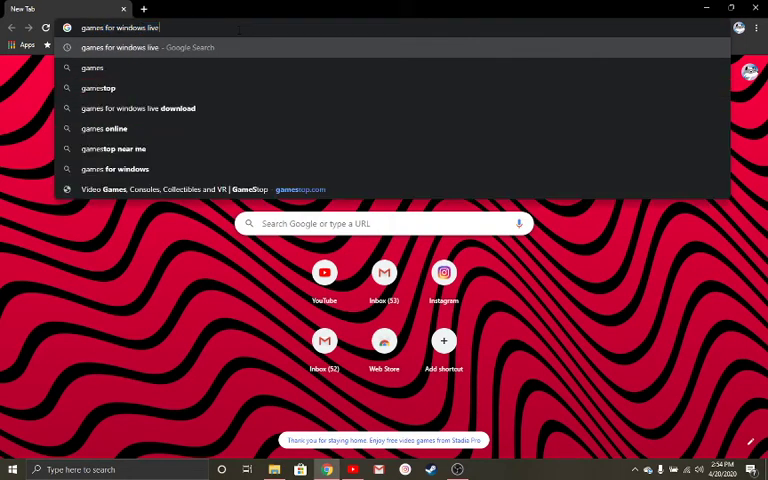
- Run a Google search for 'games for windows live'
{"action": "key", "text": "ctrl+a"}
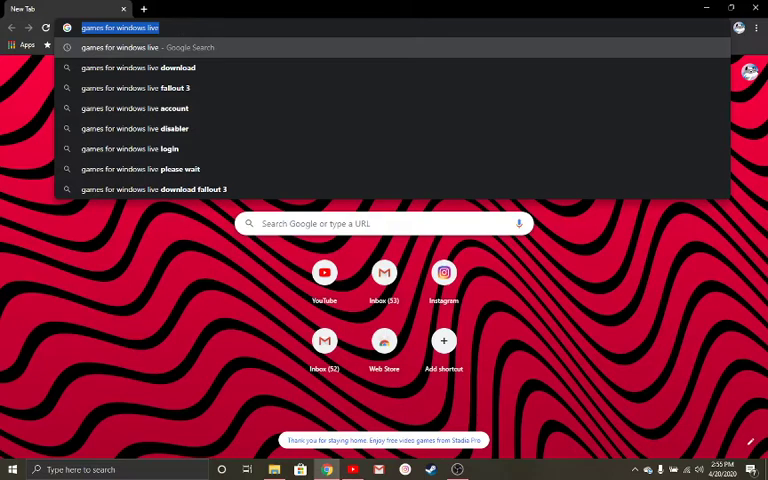
{"action": "key", "text": "Return"}
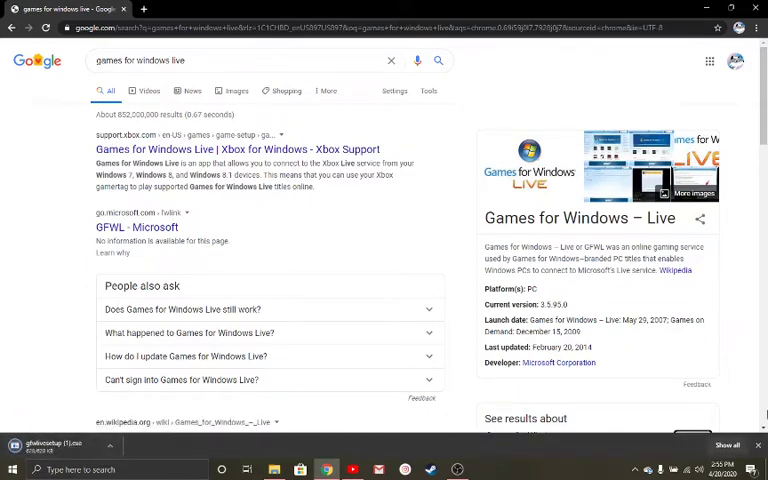
- Close the GFWL setup download notice and move the Chrome window out of view
{"action": "left_click", "coordinate": [758, 450]}
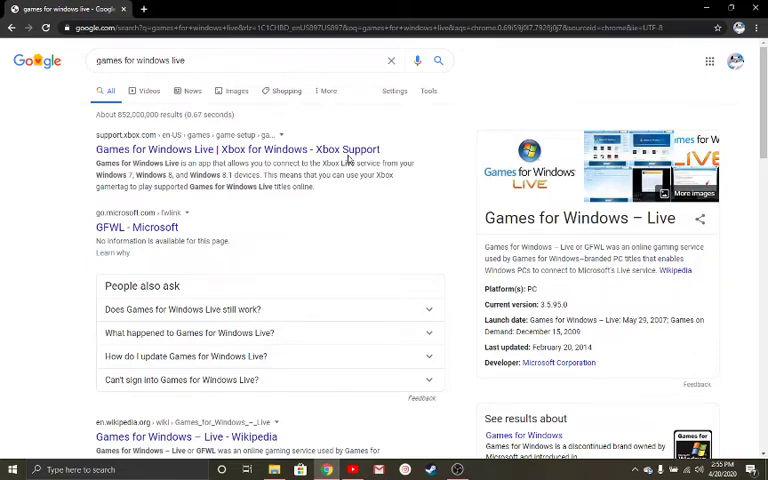
{"action": "left_click", "coordinate": [708, 8]}
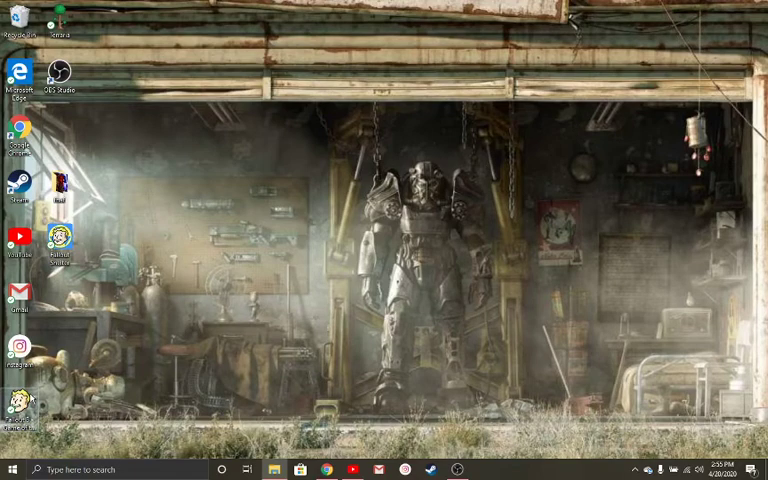
- Relaunch Fallout 3 by choosing Open on its desktop shortcut
{"action": "right_click", "coordinate": [28, 400]}
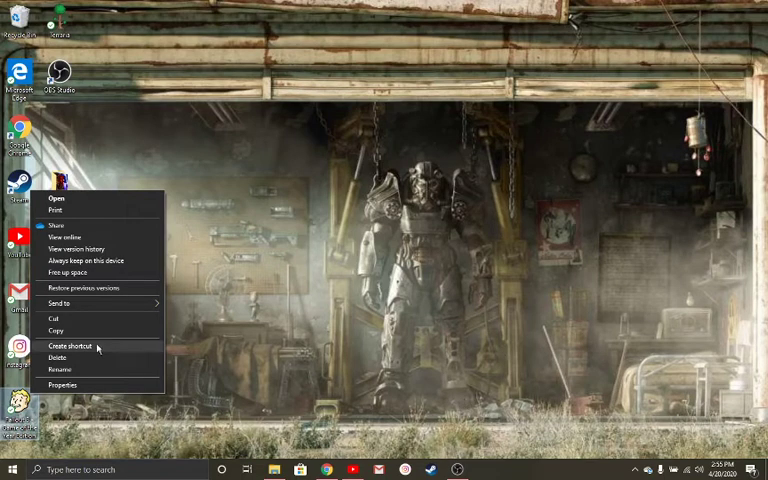
{"action": "left_click", "coordinate": [56, 200]}
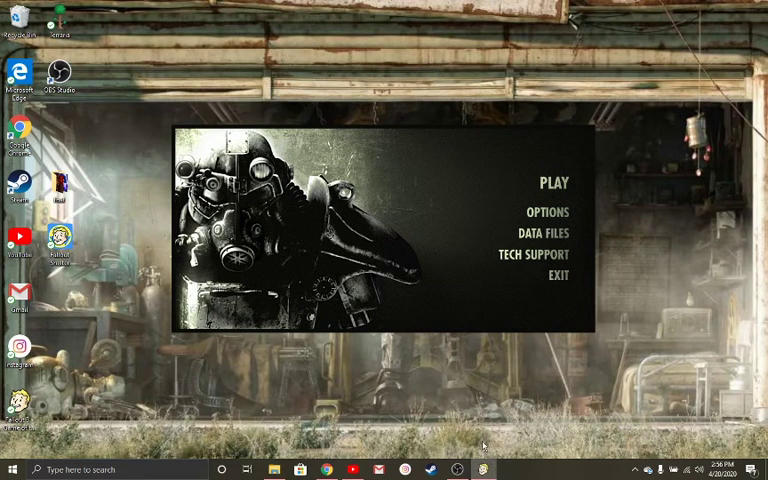
- Choose EXIT in the Fallout 3 launcher
{"action": "left_click", "coordinate": [557, 278]}
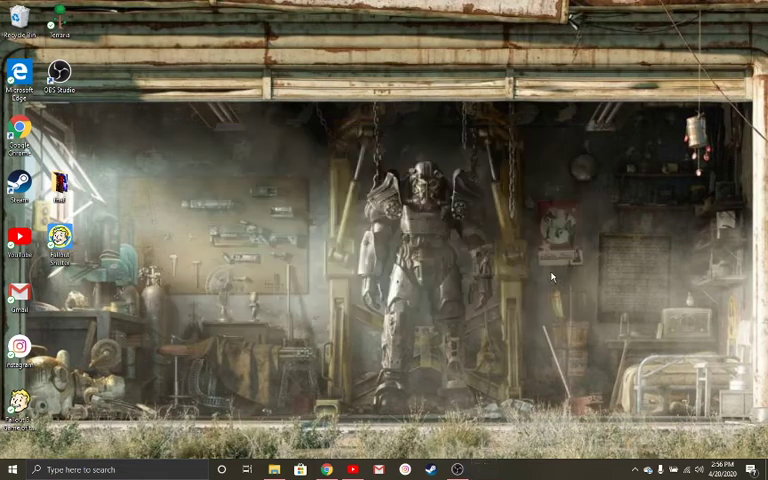